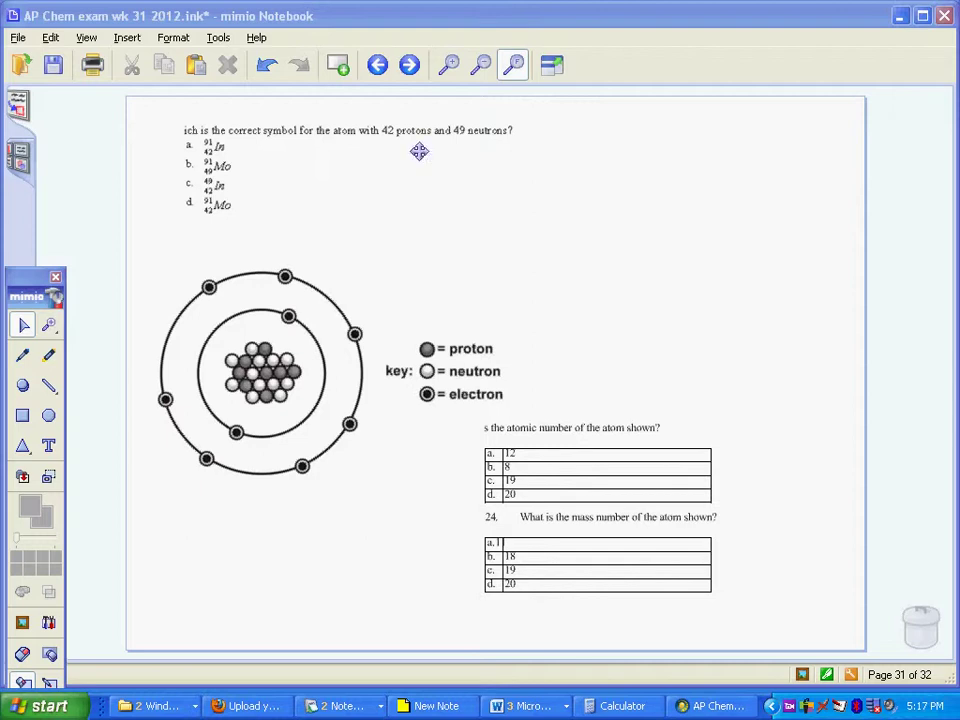
Step: Underline '42 protons' in the atomic symbol question with black pen ink
{"action": "left_click", "coordinate": [49, 355]}
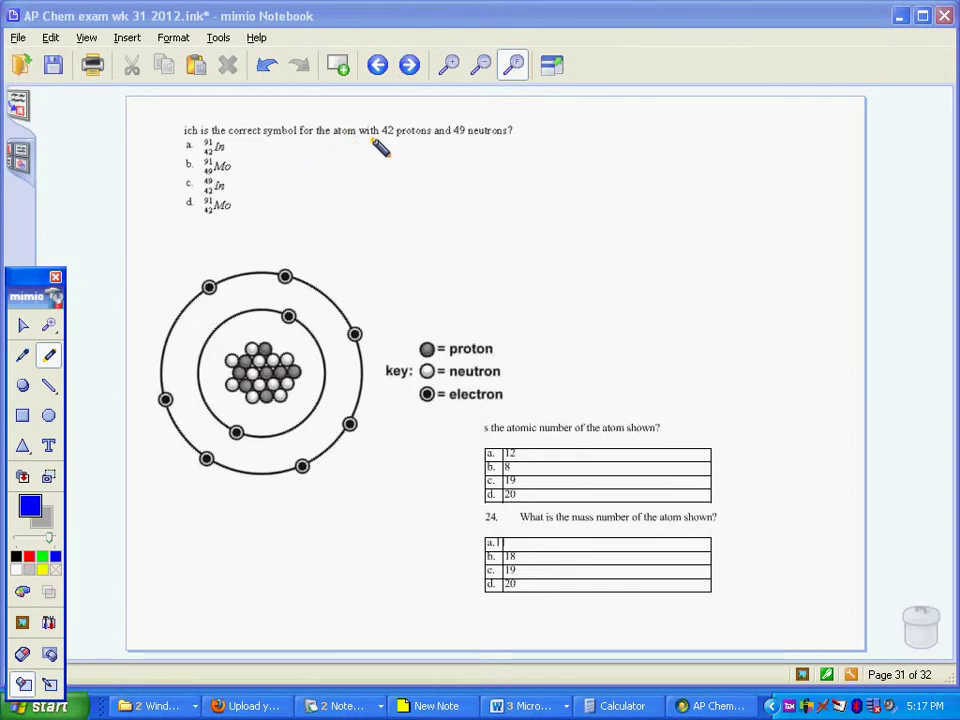
{"action": "left_click", "coordinate": [26, 360]}
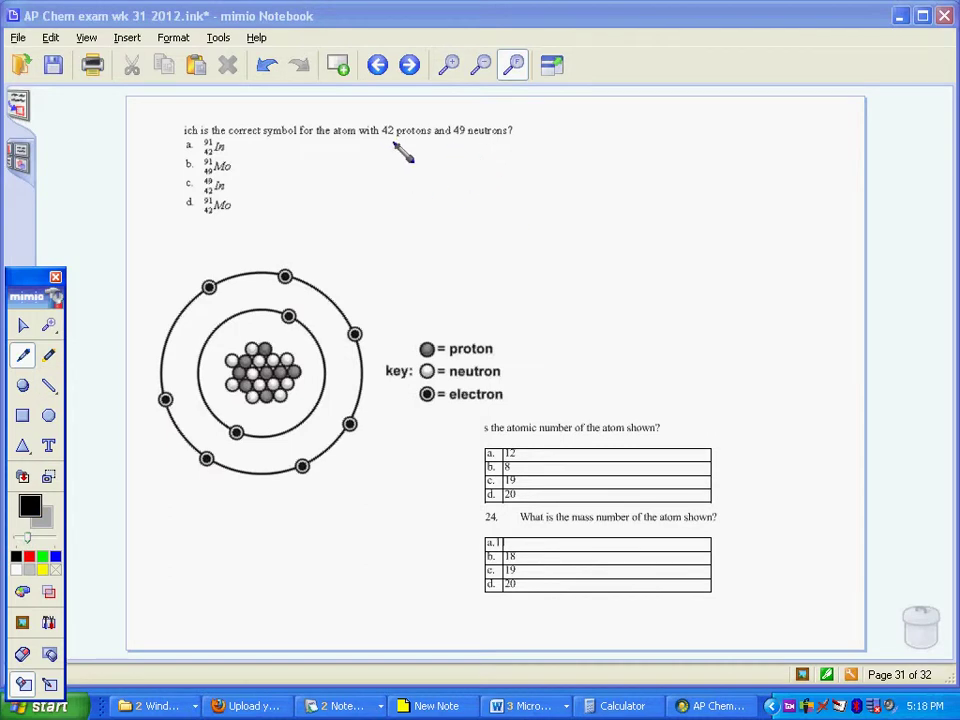
{"action": "left_click_drag", "start_coordinate": [385, 143], "coordinate": [448, 150]}
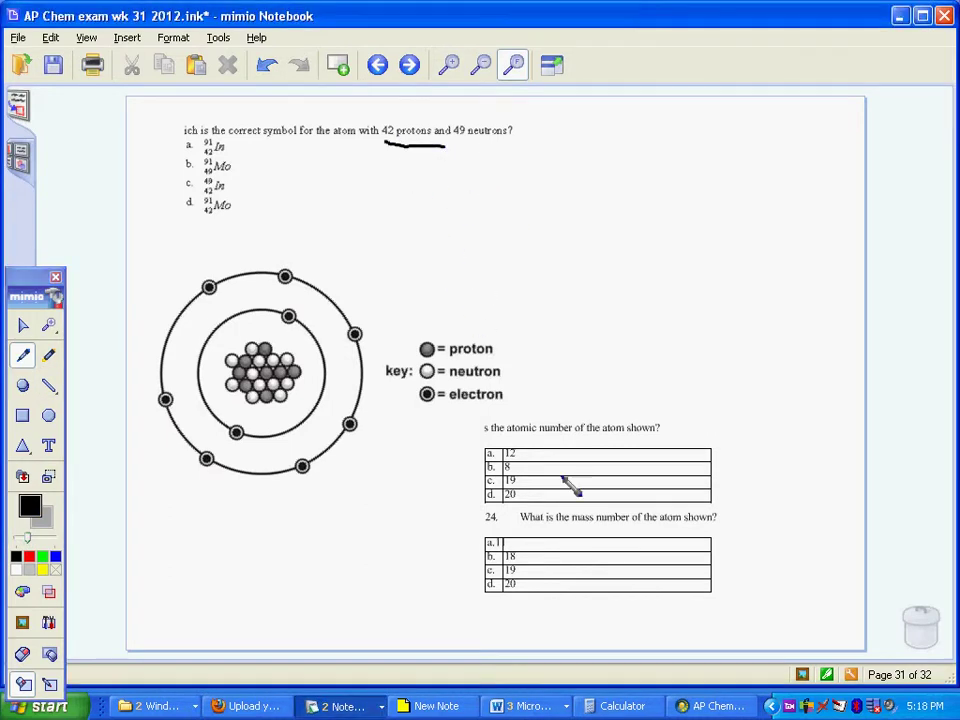
Step: Check the periodic table page, then handwrite 'Mo' beside the question on page 31
{"action": "left_click", "coordinate": [412, 66]}
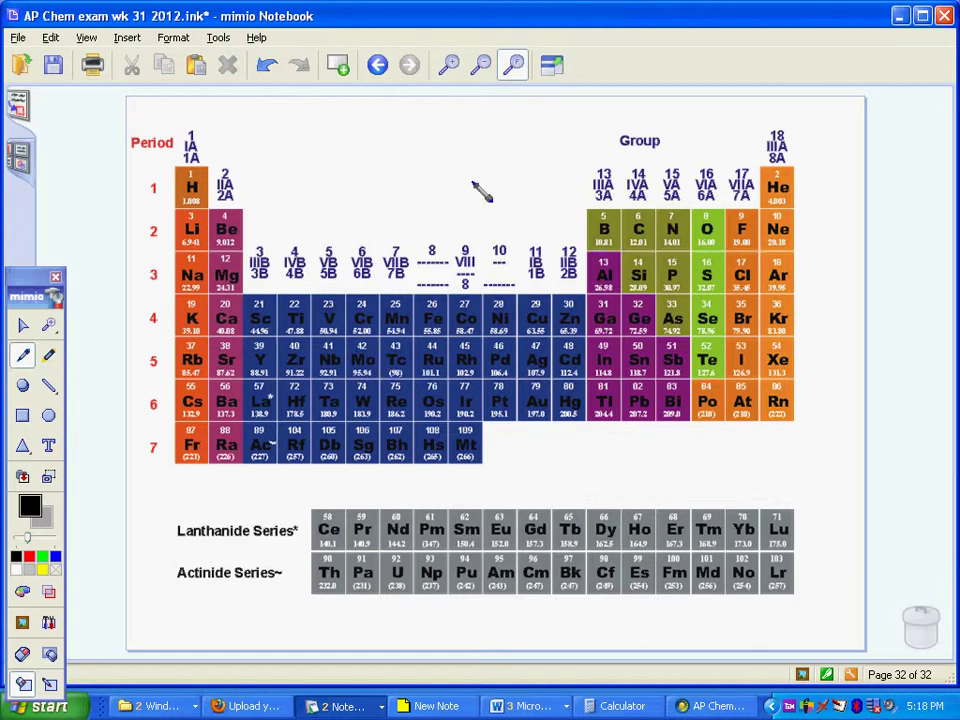
{"action": "left_click", "coordinate": [377, 65]}
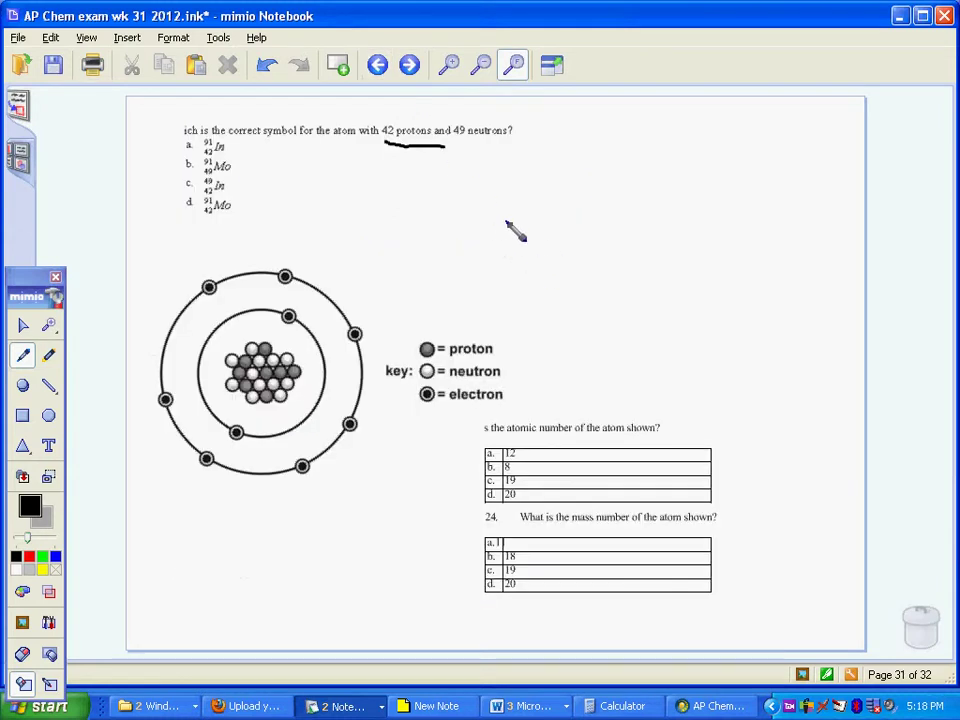
{"action": "left_click_drag", "start_coordinate": [506, 223], "coordinate": [561, 210]}
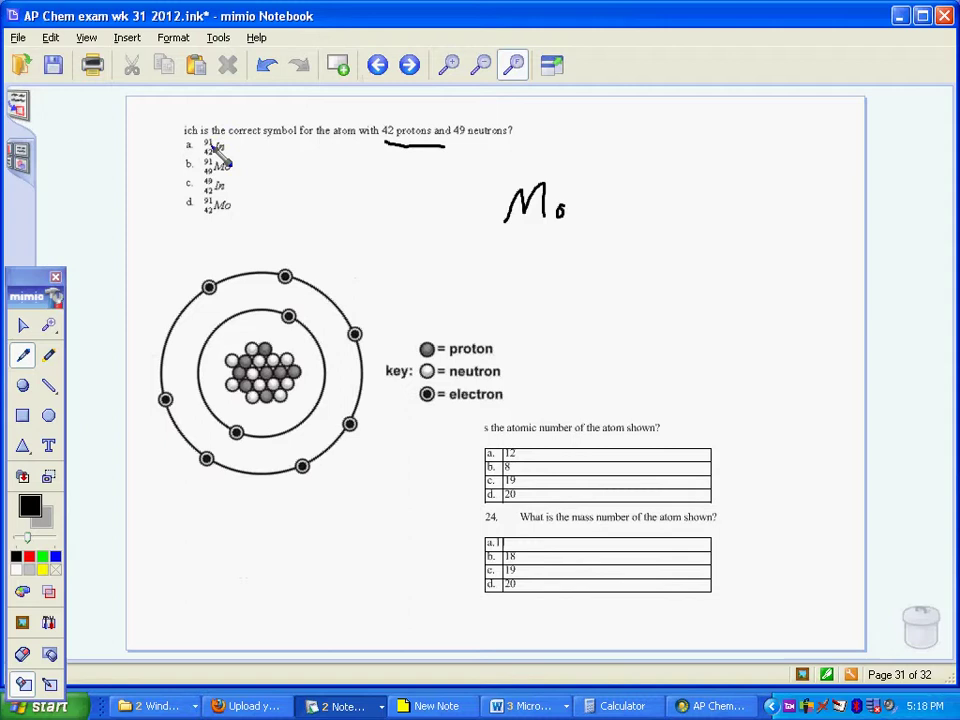
Step: Strike through answer choices a and c and write 42 before Mo
{"action": "left_click_drag", "start_coordinate": [186, 146], "coordinate": [238, 145]}
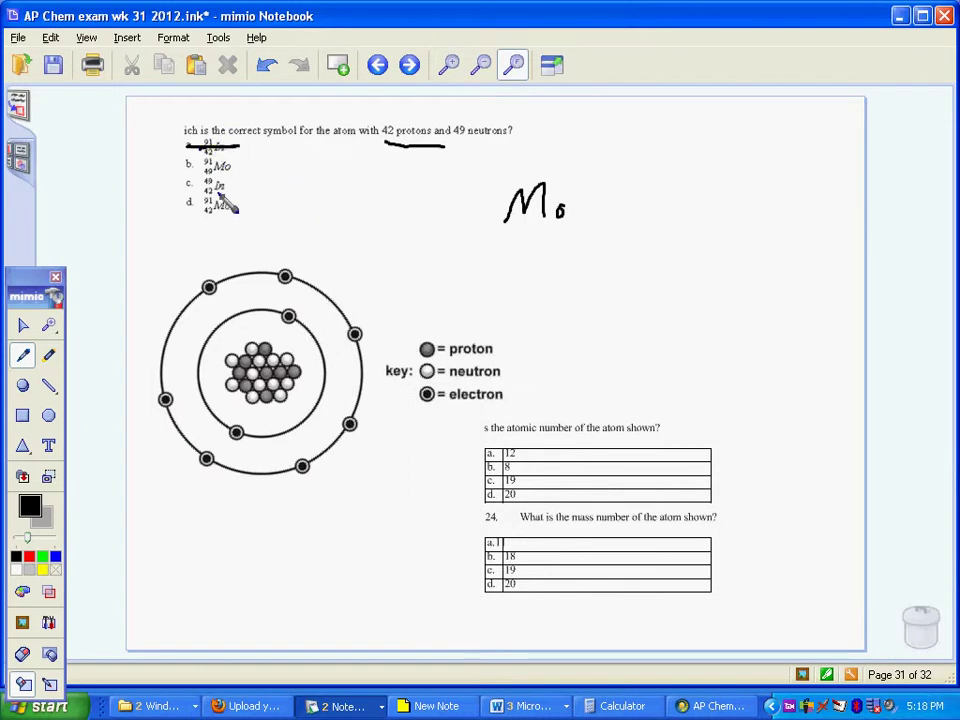
{"action": "left_click_drag", "start_coordinate": [184, 183], "coordinate": [233, 184]}
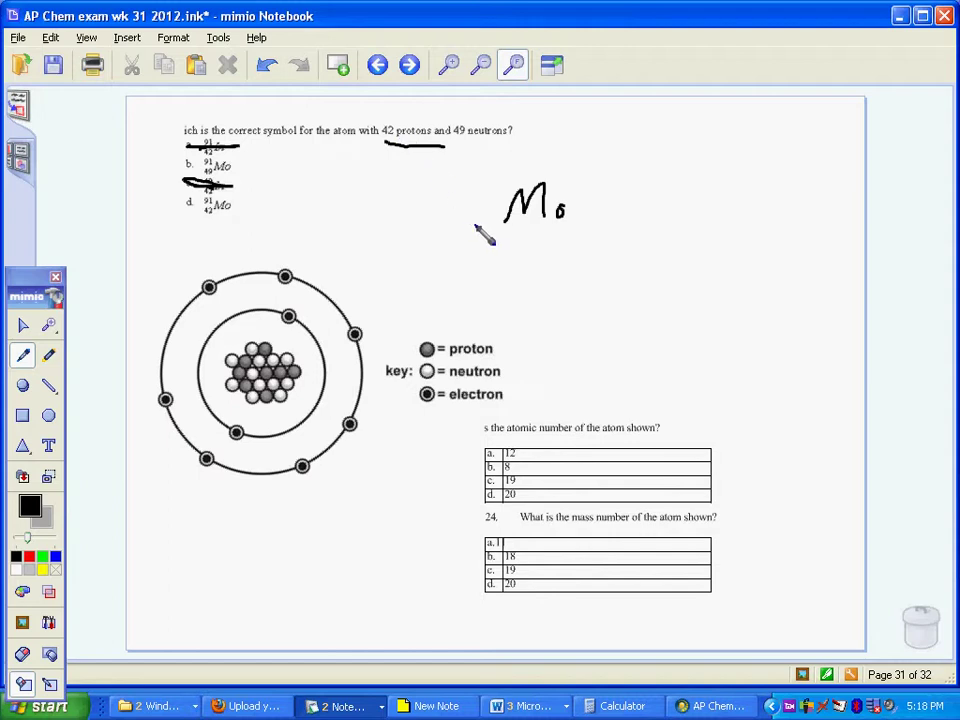
{"action": "mouse_move", "coordinate": [478, 214]}
{"action": "left_mouse_down"}
{"action": "mouse_move", "coordinate": [476, 227]}
{"action": "mouse_move", "coordinate": [489, 231]}
{"action": "mouse_move", "coordinate": [482, 245]}
{"action": "mouse_move", "coordinate": [500, 244]}
{"action": "left_mouse_up"}
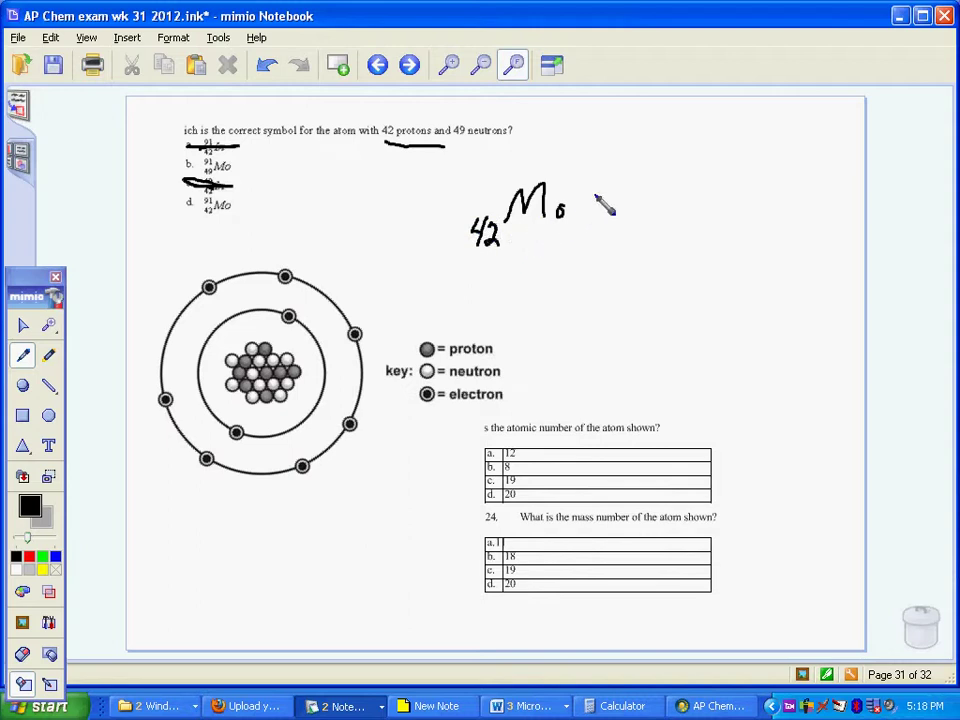
Step: Handwrite 'MASS number' with P+ and n° lines beneath it, and 42 as the proton count
{"action": "mouse_move", "coordinate": [583, 137]}
{"action": "left_mouse_down"}
{"action": "mouse_move", "coordinate": [626, 129]}
{"action": "mouse_move", "coordinate": [636, 140]}
{"action": "left_mouse_up"}
{"action": "mouse_move", "coordinate": [655, 122]}
{"action": "left_mouse_down"}
{"action": "mouse_move", "coordinate": [645, 139]}
{"action": "mouse_move", "coordinate": [739, 131]}
{"action": "mouse_move", "coordinate": [765, 140]}
{"action": "left_mouse_up"}
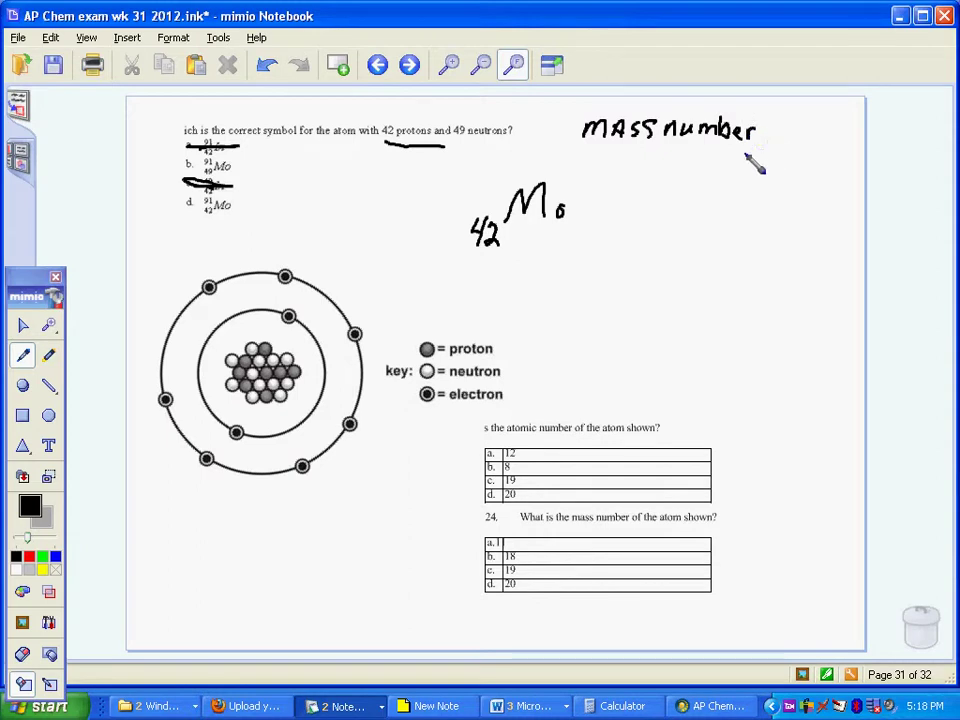
{"action": "mouse_move", "coordinate": [711, 166]}
{"action": "left_mouse_down"}
{"action": "mouse_move", "coordinate": [715, 185]}
{"action": "mouse_move", "coordinate": [743, 166]}
{"action": "left_mouse_up"}
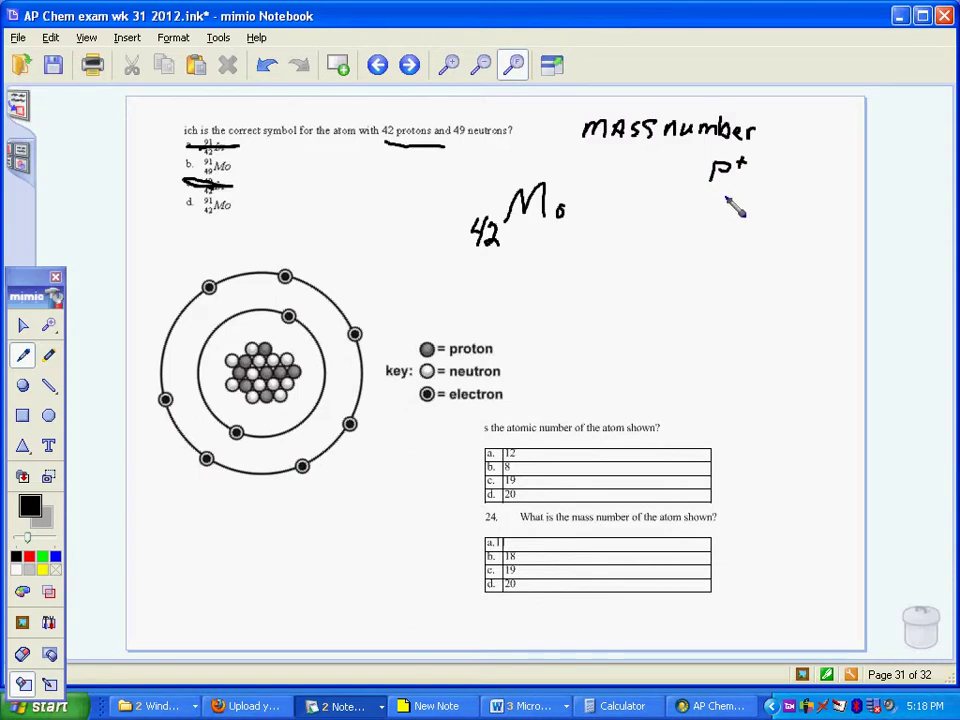
{"action": "left_click_drag", "start_coordinate": [720, 207], "coordinate": [760, 220]}
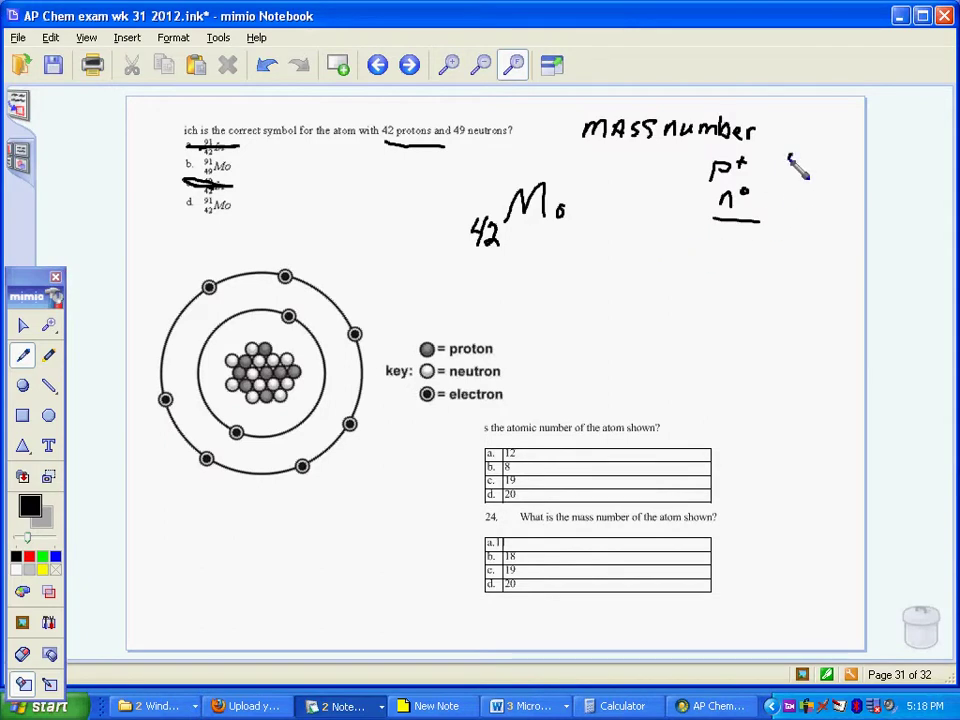
{"action": "mouse_move", "coordinate": [789, 156]}
{"action": "left_mouse_down"}
{"action": "mouse_move", "coordinate": [806, 172]}
{"action": "mouse_move", "coordinate": [827, 172]}
{"action": "mouse_move", "coordinate": [804, 215]}
{"action": "mouse_move", "coordinate": [830, 238]}
{"action": "mouse_move", "coordinate": [812, 267]}
{"action": "mouse_move", "coordinate": [792, 256]}
{"action": "left_mouse_up"}
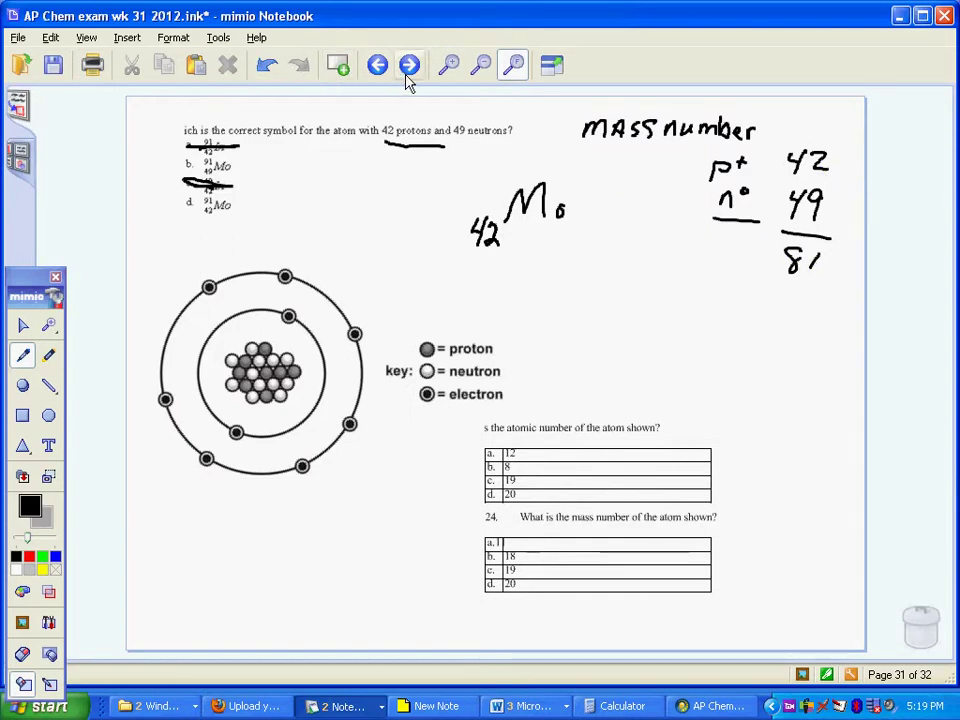
Step: Write 91 as the mass number total under the sum line in black pen
{"action": "left_click", "coordinate": [22, 385]}
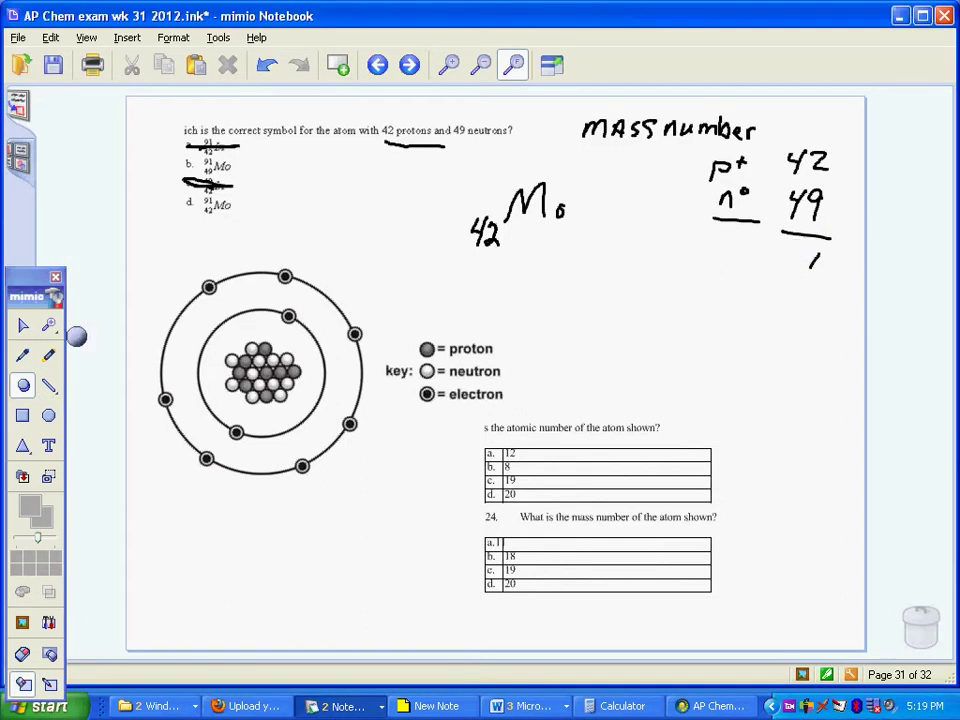
{"action": "left_click", "coordinate": [22, 355]}
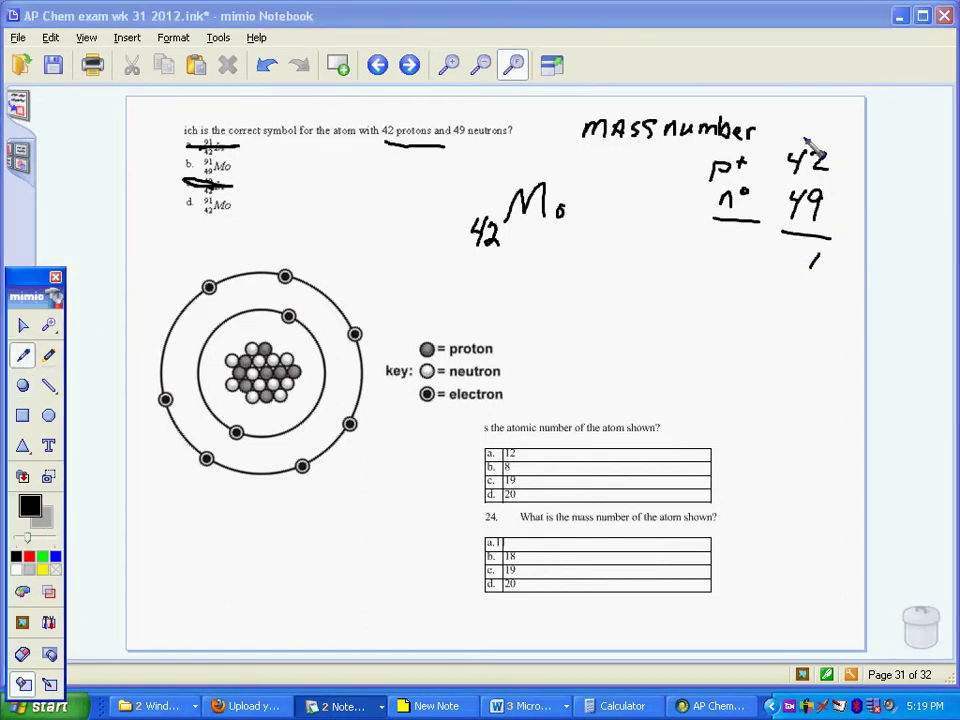
{"action": "left_click_drag", "start_coordinate": [803, 247], "coordinate": [795, 266]}
{"action": "left_click_drag", "start_coordinate": [814, 251], "coordinate": [812, 266]}
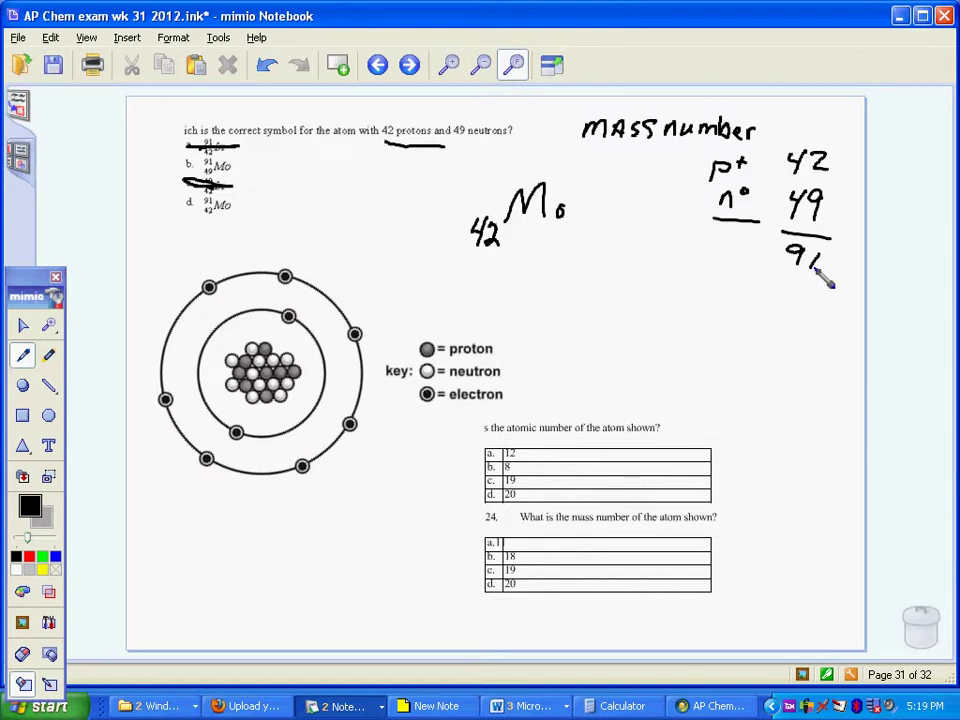
Step: Touch up the 91 total, write 91 above 42 on Mo, and tick answer d
{"action": "left_click_drag", "start_coordinate": [790, 269], "coordinate": [806, 279]}
{"action": "mouse_move", "coordinate": [478, 165]}
{"action": "left_mouse_down"}
{"action": "mouse_move", "coordinate": [472, 188]}
{"action": "mouse_move", "coordinate": [495, 184]}
{"action": "left_mouse_up"}
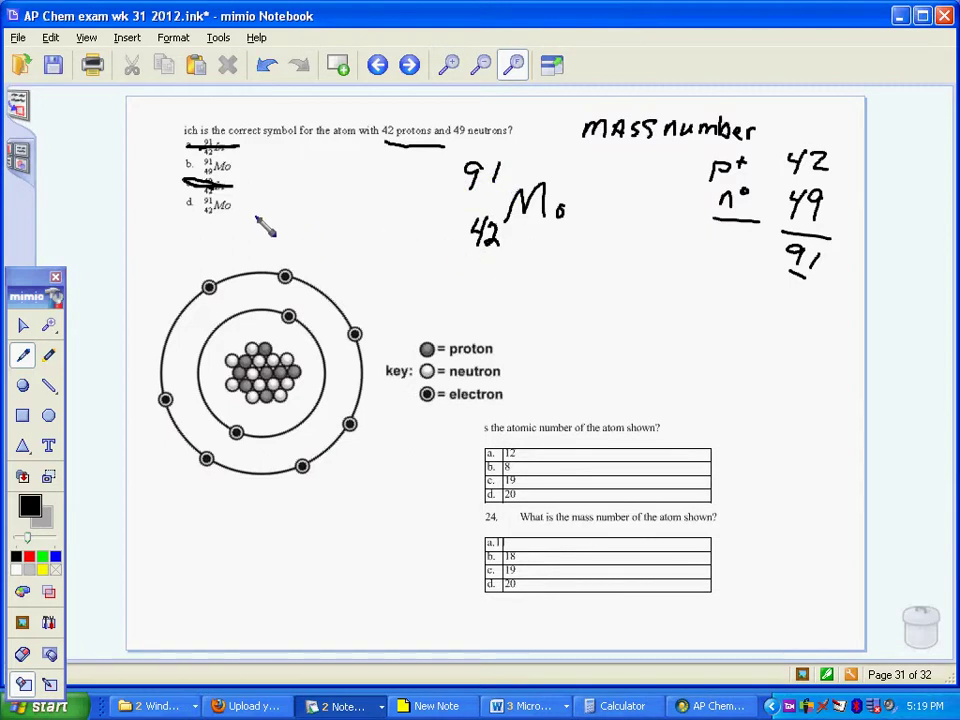
{"action": "left_click_drag", "start_coordinate": [239, 212], "coordinate": [258, 202]}
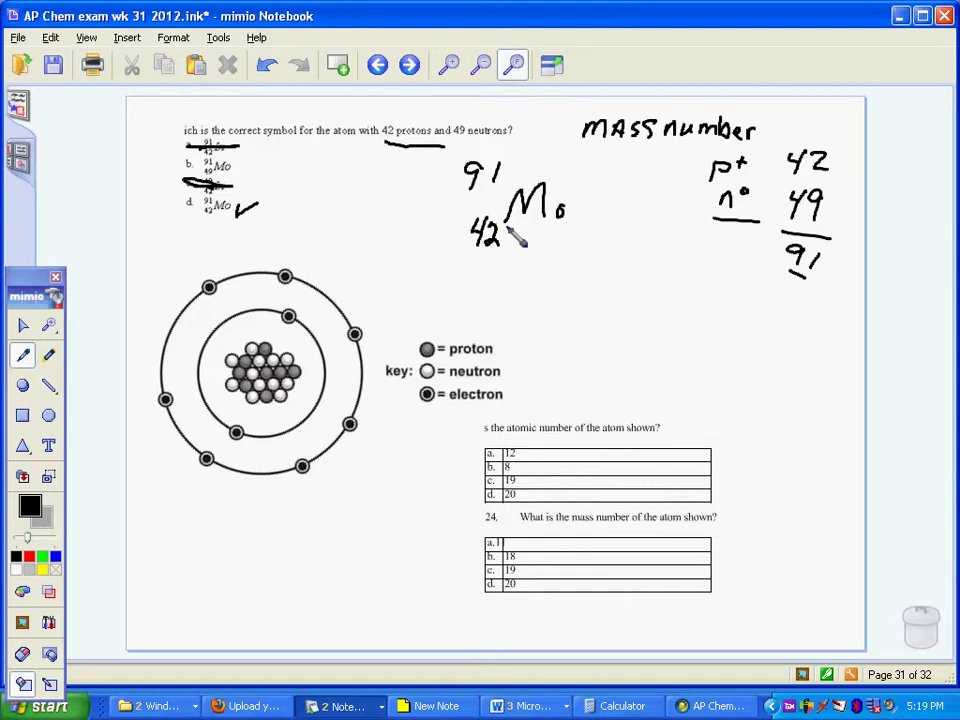
Step: Highlight 'atomic number' and the proton symbol in the key in blue
{"action": "left_click", "coordinate": [49, 354]}
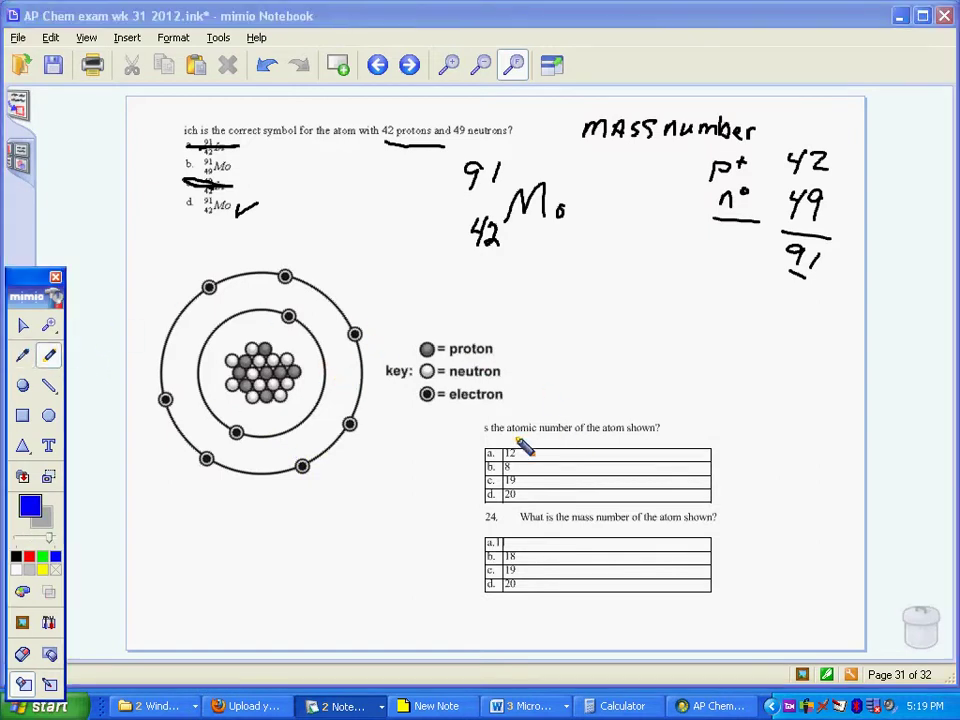
{"action": "left_click_drag", "start_coordinate": [505, 427], "coordinate": [567, 428]}
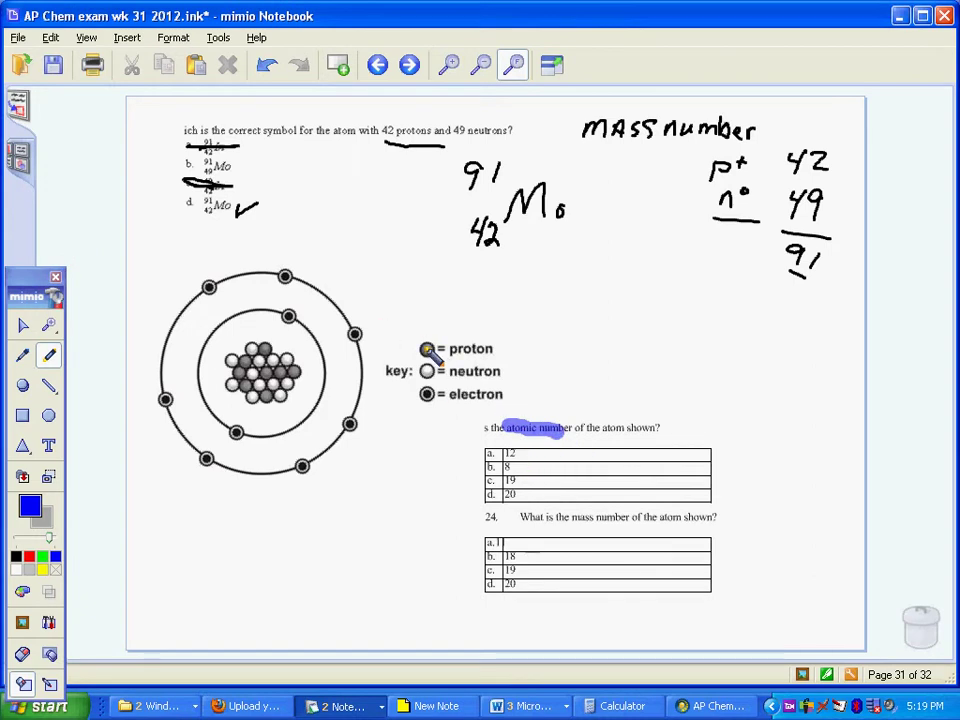
{"action": "left_click_drag", "start_coordinate": [430, 348], "coordinate": [428, 347]}
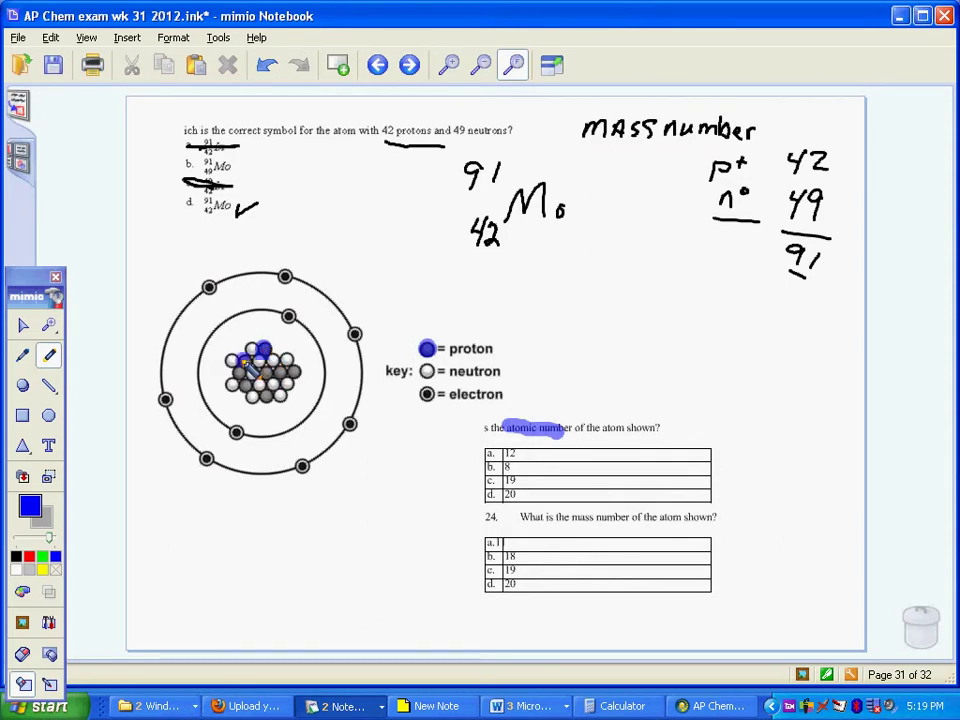
Step: Colour the nucleus protons blue, highlight answer b (8), and go to the periodic table page
{"action": "left_click", "coordinate": [241, 361]}
{"action": "left_click", "coordinate": [236, 372]}
{"action": "left_click", "coordinate": [249, 372]}
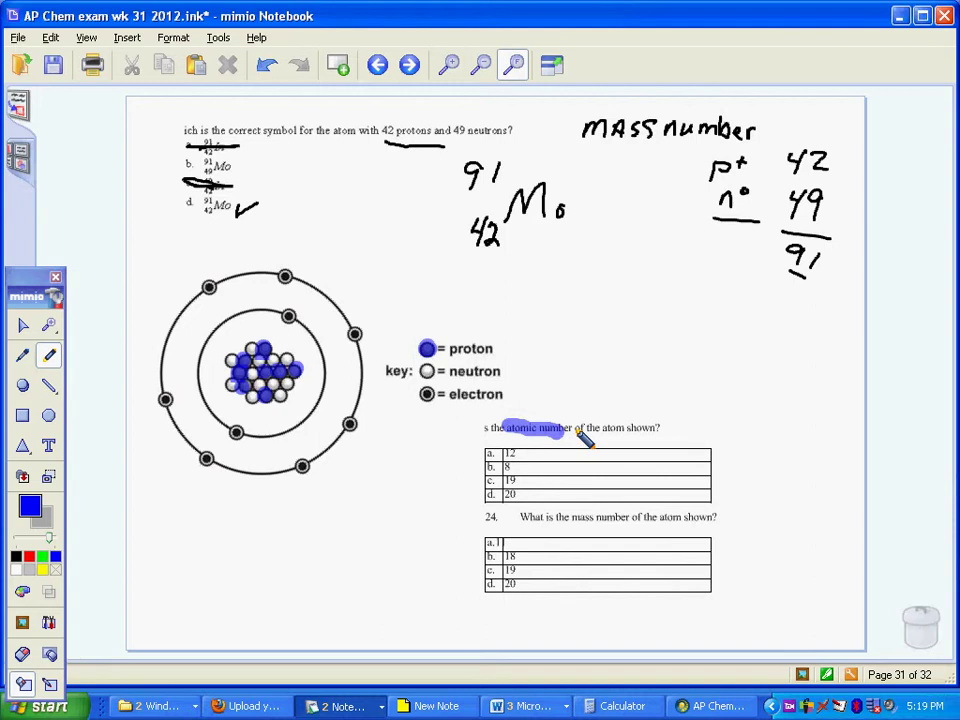
{"action": "left_click_drag", "start_coordinate": [476, 466], "coordinate": [522, 467]}
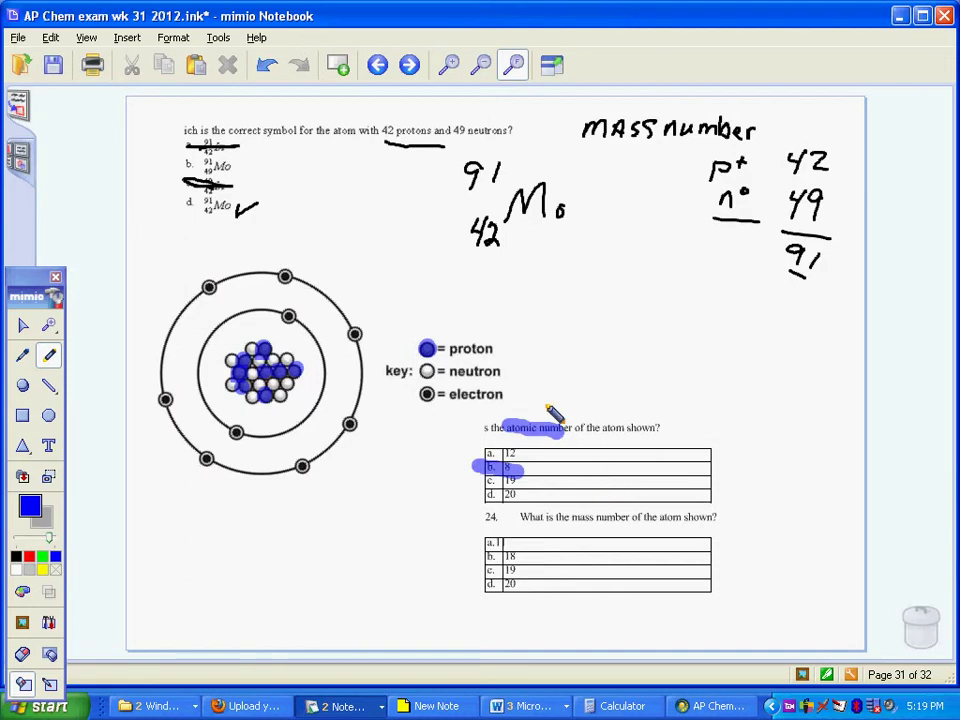
{"action": "left_click", "coordinate": [410, 65]}
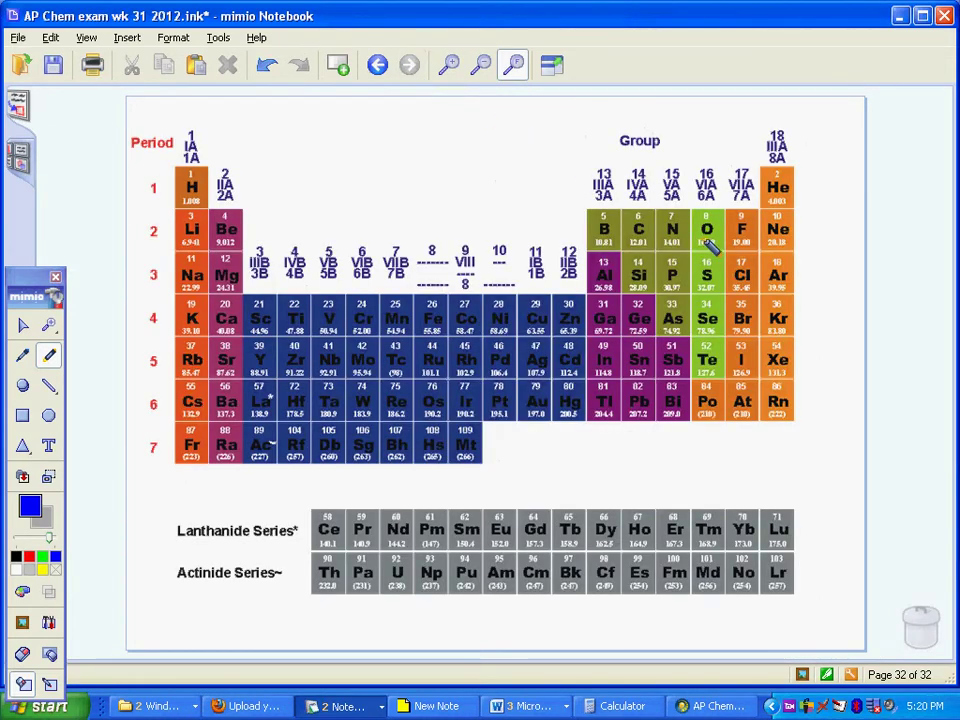
Step: Mark oxygen (element 8) on the periodic table, then return to page 31
{"action": "mouse_move", "coordinate": [712, 205]}
{"action": "left_mouse_down"}
{"action": "mouse_move", "coordinate": [707, 229]}
{"action": "mouse_move", "coordinate": [720, 240]}
{"action": "left_mouse_up"}
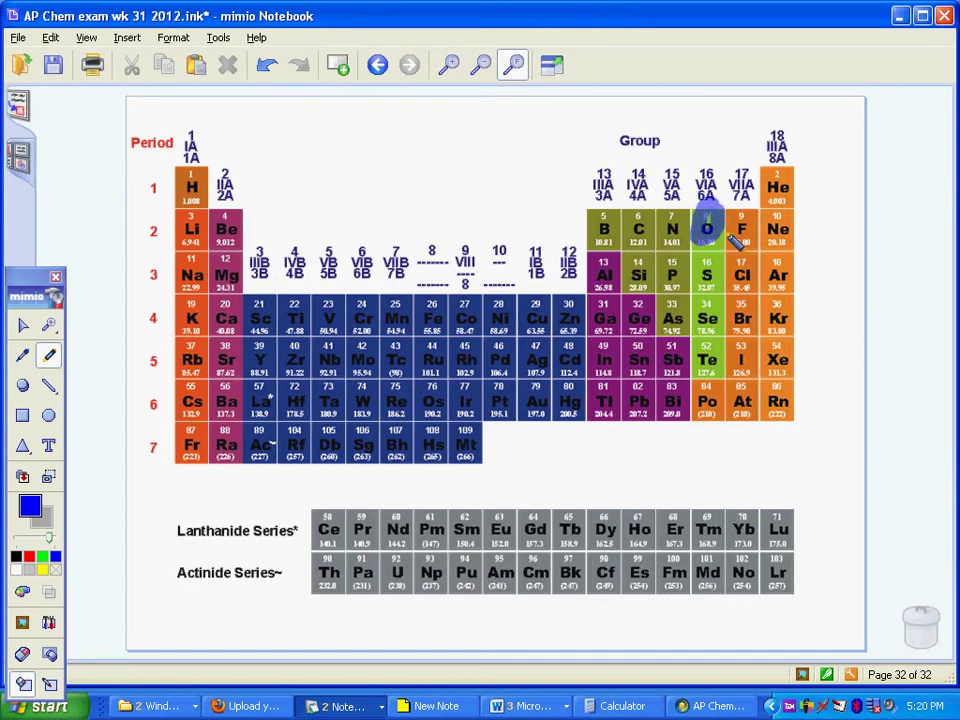
{"action": "left_click", "coordinate": [377, 65]}
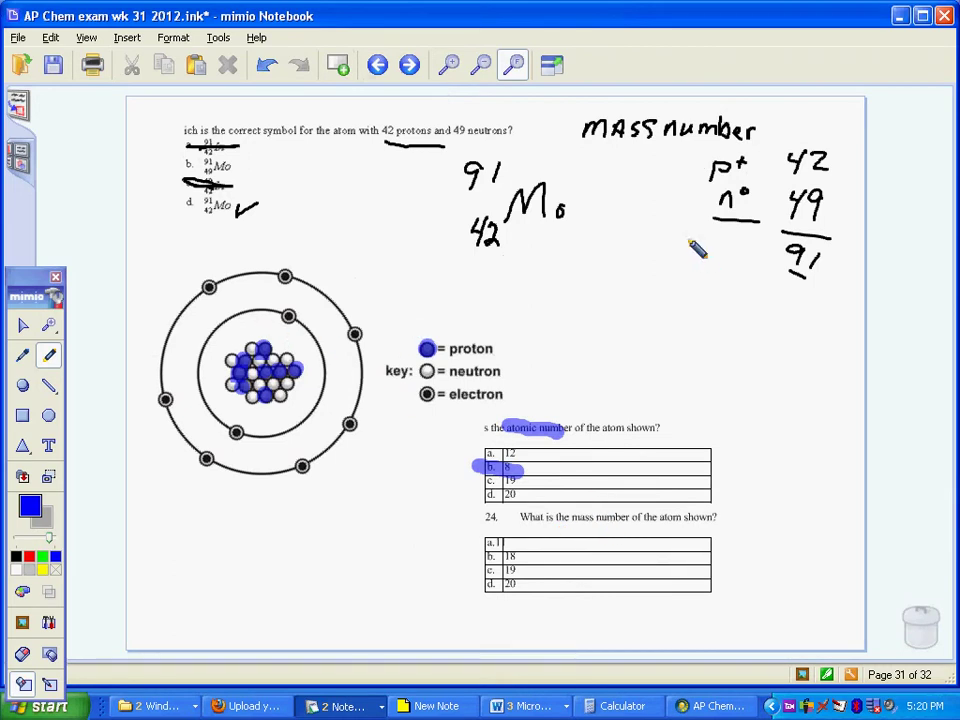
Step: Highlight 'MASS number' in blue, dot the p+ and n° lines, and colour the nucleus neutrons yellow
{"action": "left_click_drag", "start_coordinate": [590, 148], "coordinate": [694, 150]}
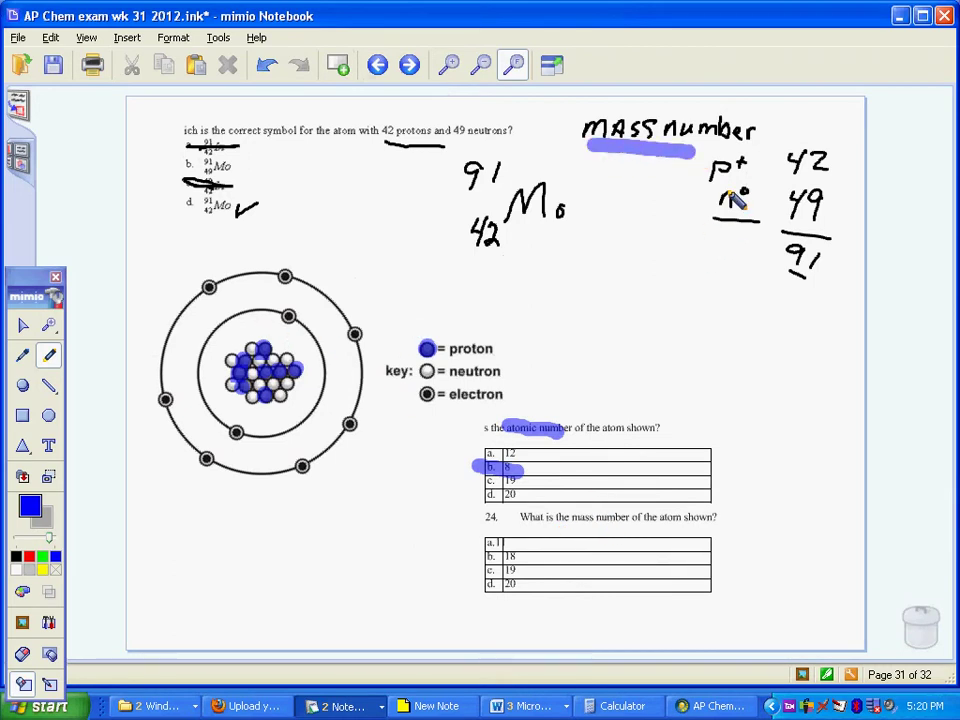
{"action": "left_click", "coordinate": [692, 170]}
{"action": "left_click", "coordinate": [689, 199]}
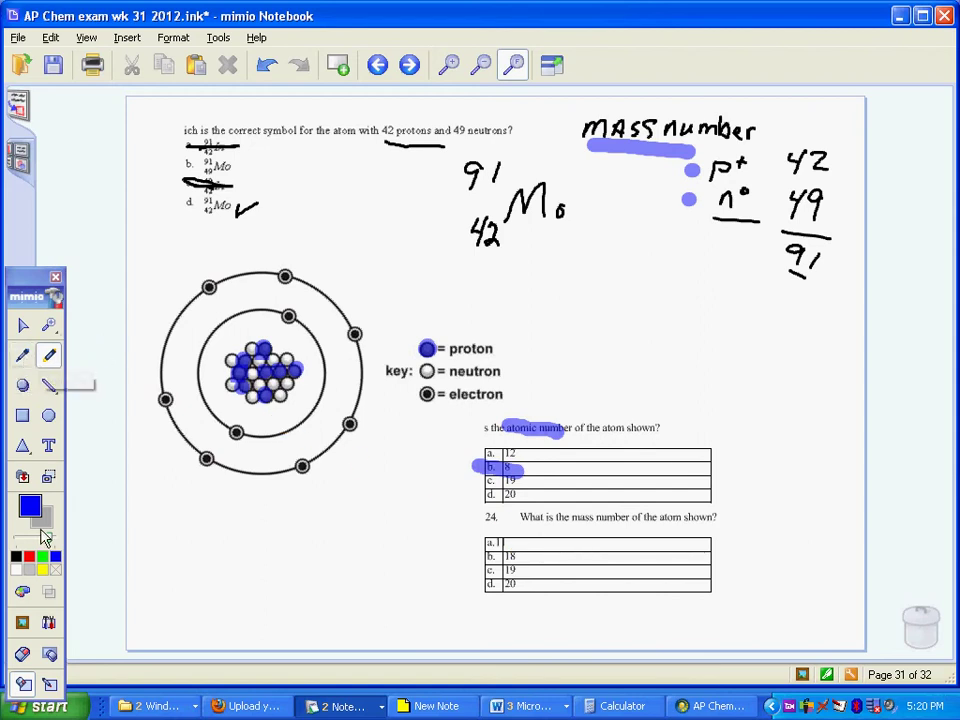
{"action": "left_click", "coordinate": [33, 568]}
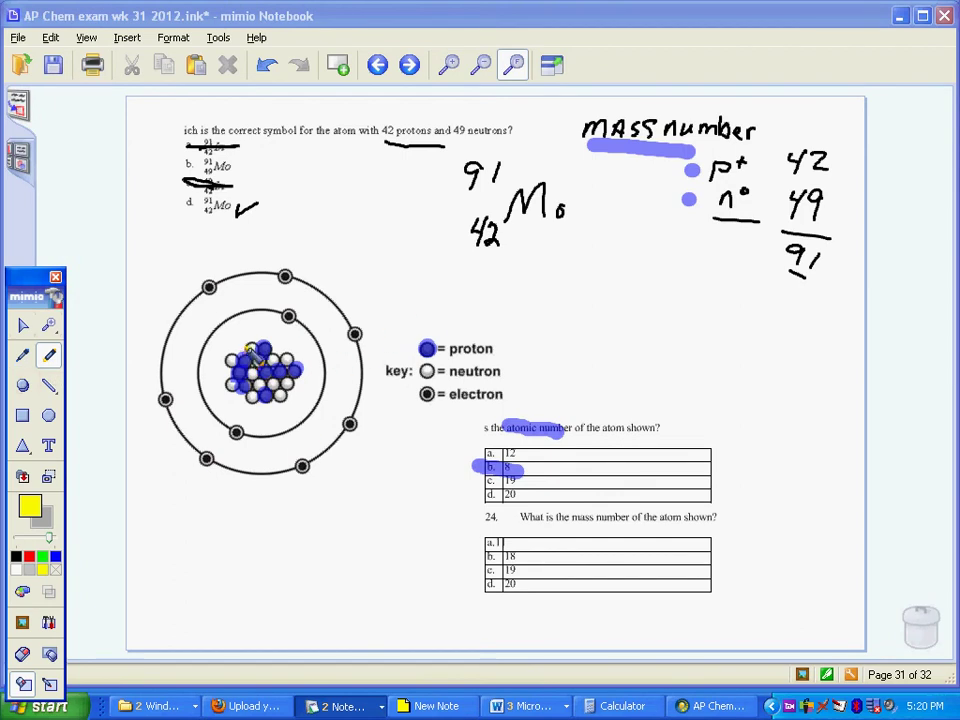
{"action": "mouse_move", "coordinate": [232, 361]}
{"action": "left_mouse_down"}
{"action": "mouse_move", "coordinate": [258, 343]}
{"action": "mouse_move", "coordinate": [276, 369]}
{"action": "mouse_move", "coordinate": [237, 387]}
{"action": "left_mouse_up"}
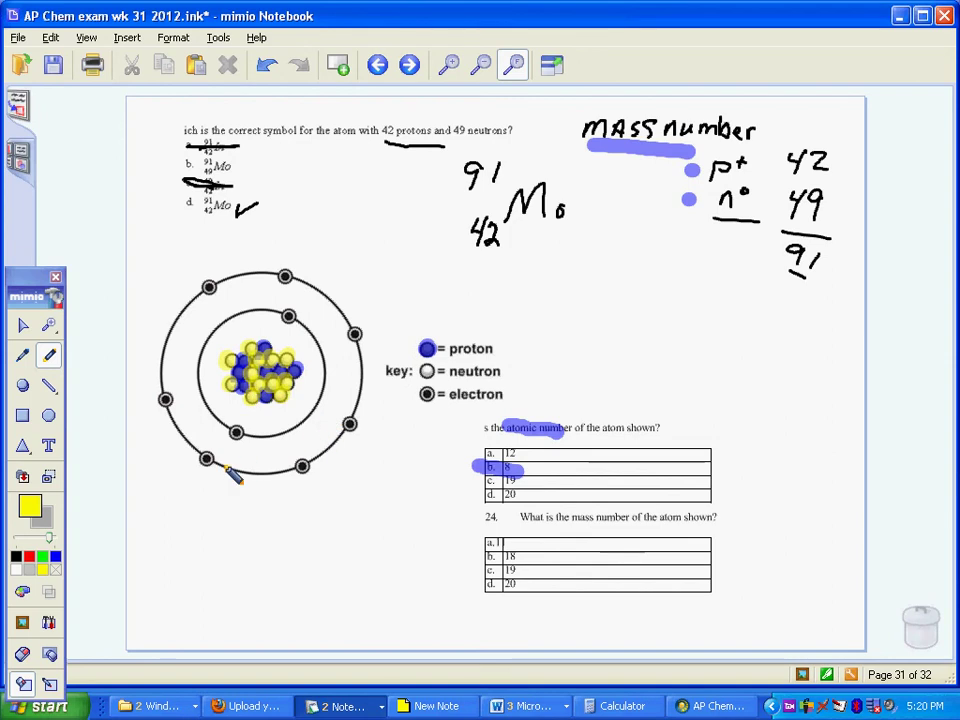
Step: In black pen, handwrite 12 plus 8 totalled as 20 beside the atom diagram
{"action": "left_click", "coordinate": [22, 354]}
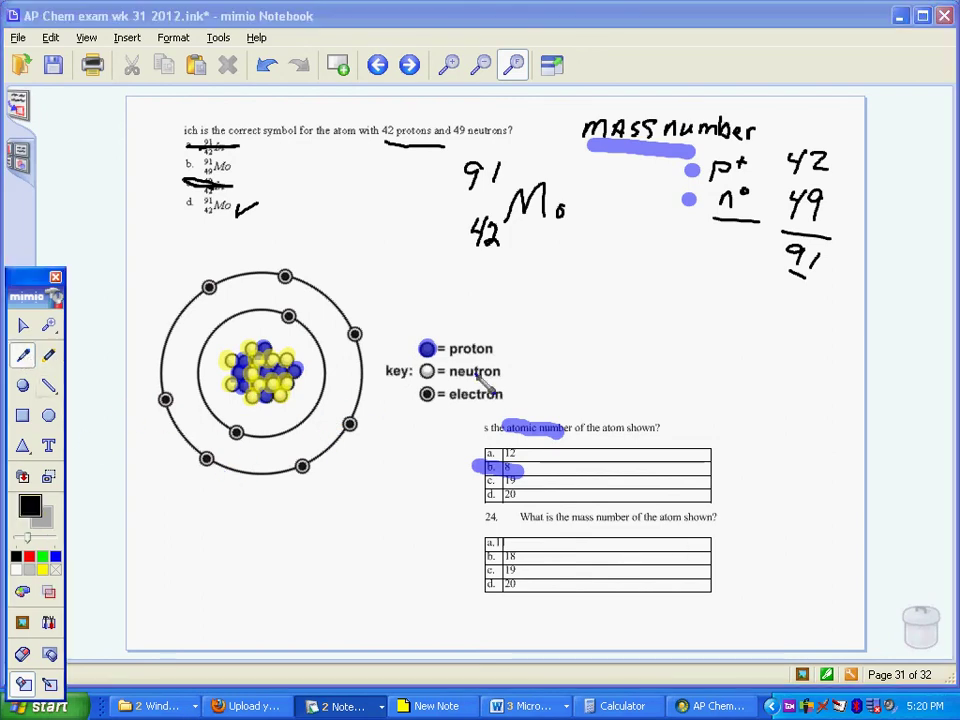
{"action": "mouse_move", "coordinate": [608, 319]}
{"action": "left_mouse_down"}
{"action": "mouse_move", "coordinate": [605, 331]}
{"action": "mouse_move", "coordinate": [637, 331]}
{"action": "mouse_move", "coordinate": [621, 341]}
{"action": "mouse_move", "coordinate": [645, 357]}
{"action": "mouse_move", "coordinate": [616, 390]}
{"action": "left_mouse_up"}
{"action": "left_click_drag", "start_coordinate": [637, 377], "coordinate": [632, 384]}
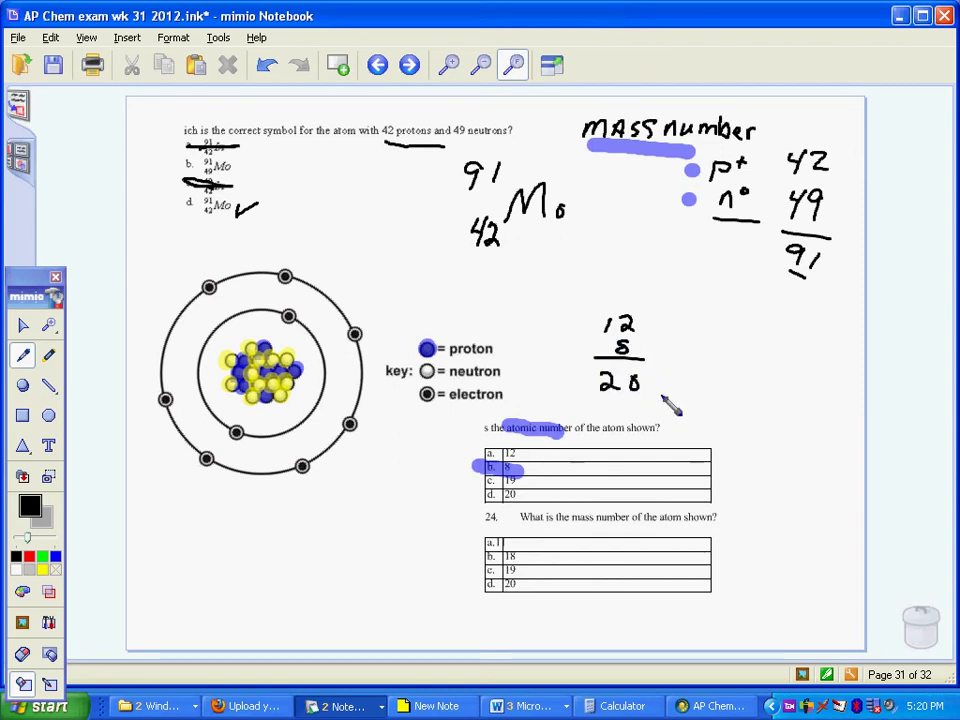